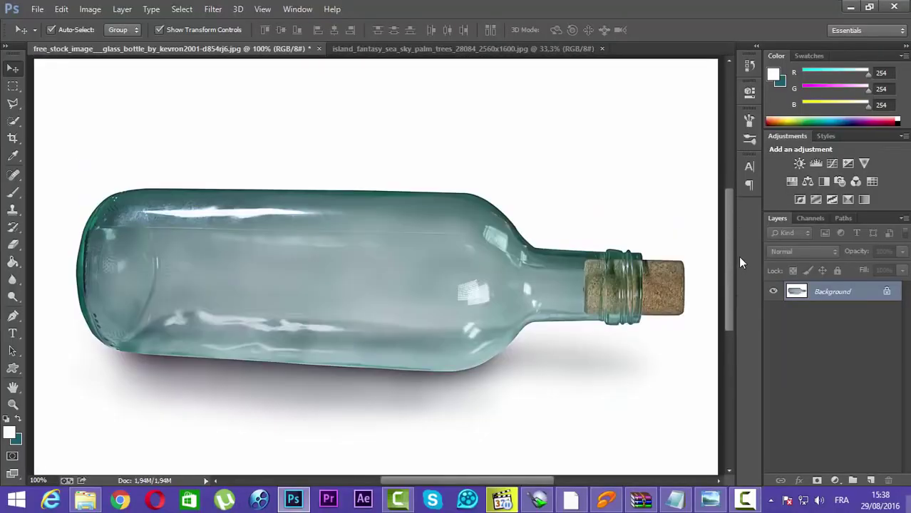
Step: Zoom out to view the whole glass bottle image, then switch to the island_fantasy document
key("ctrl+minus")
key("ctrl+minus")
key("ctrl+plus")
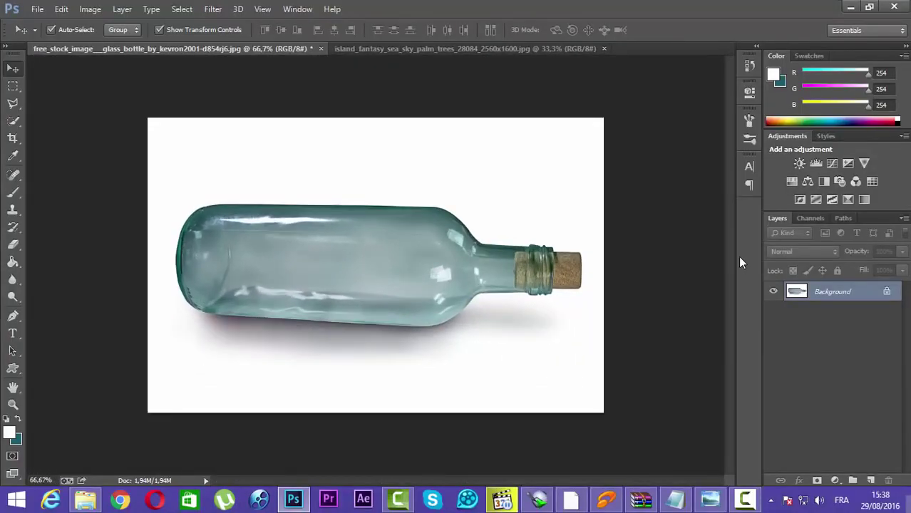
left_click(446, 48)
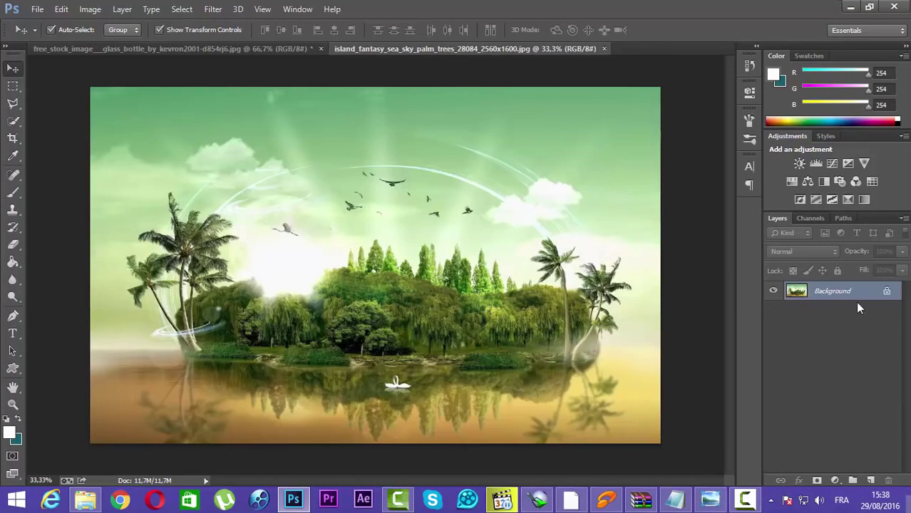
Step: Convert the island Background to Layer 0 and drag it into the bottle document
double_click(887, 292)
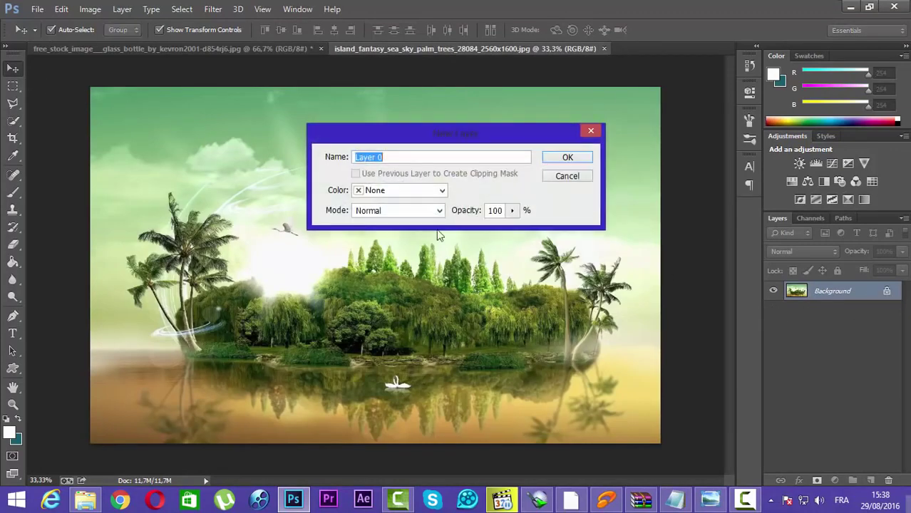
left_click(563, 157)
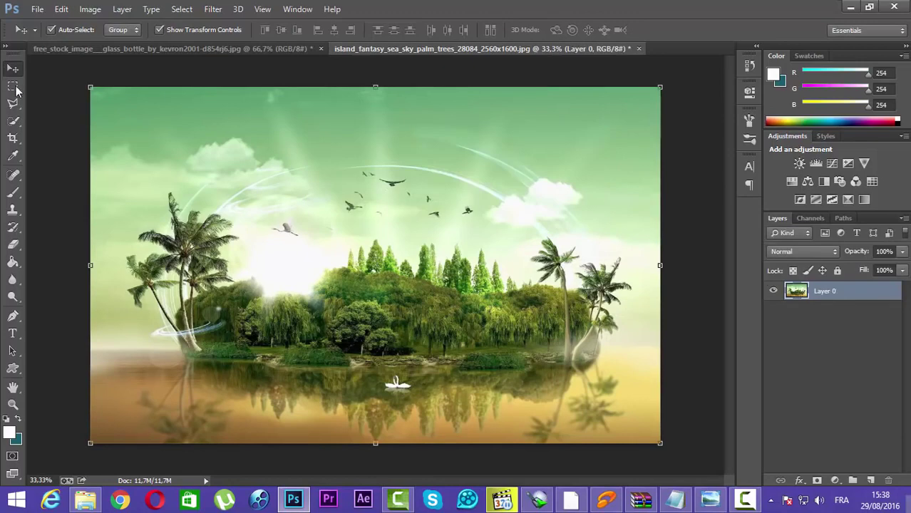
mouse_move(223, 179)
left_mouse_down()
mouse_move(290, 228)
mouse_move(296, 243)
left_mouse_up()
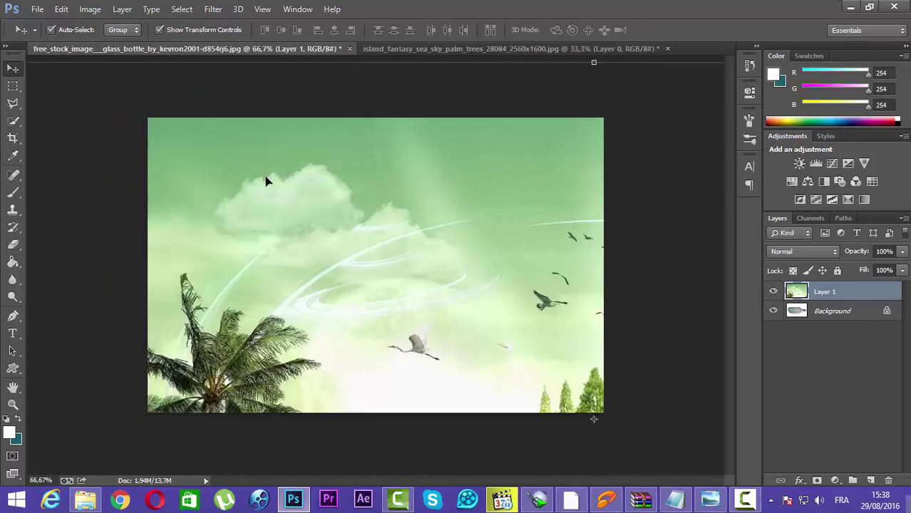
Step: Shrink the island layer to about 44% and position it over the bottle image
key("ctrl+minus")
key("ctrl+minus")
key("ctrl+minus")
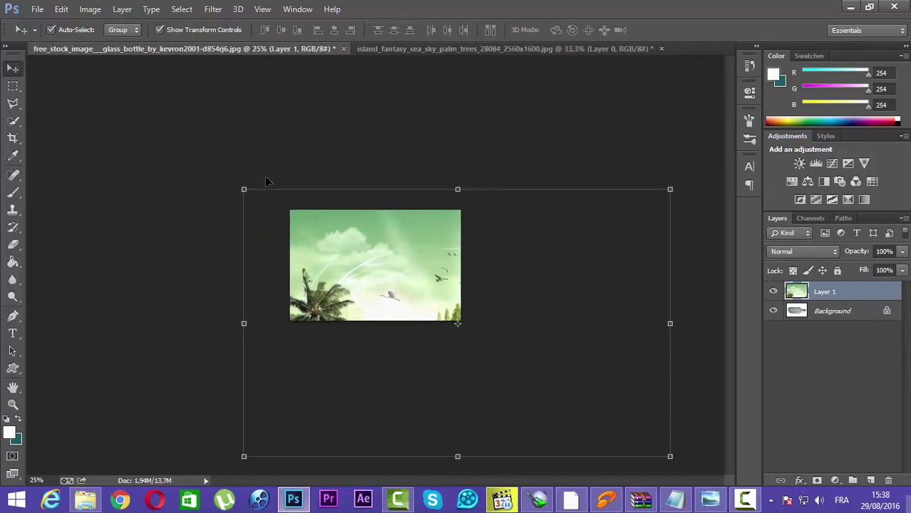
left_click_drag(671, 189, 429, 340)
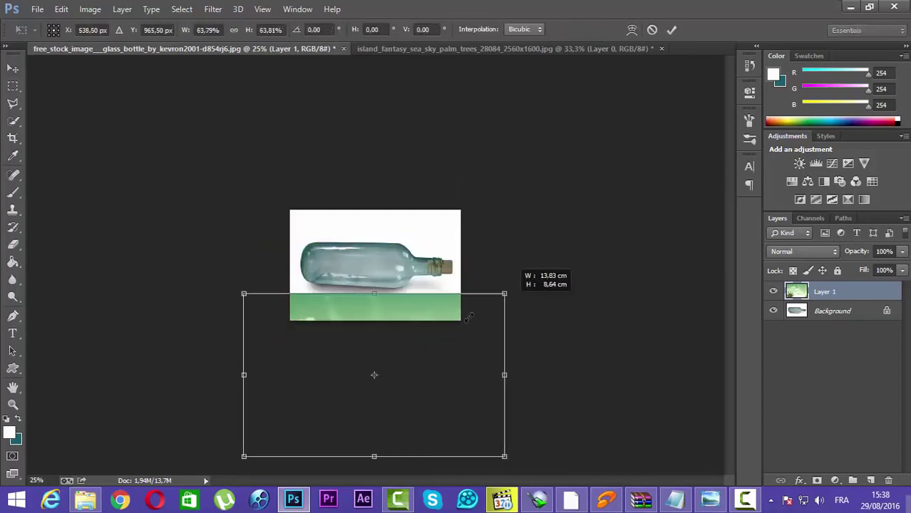
left_click_drag(390, 407, 424, 280)
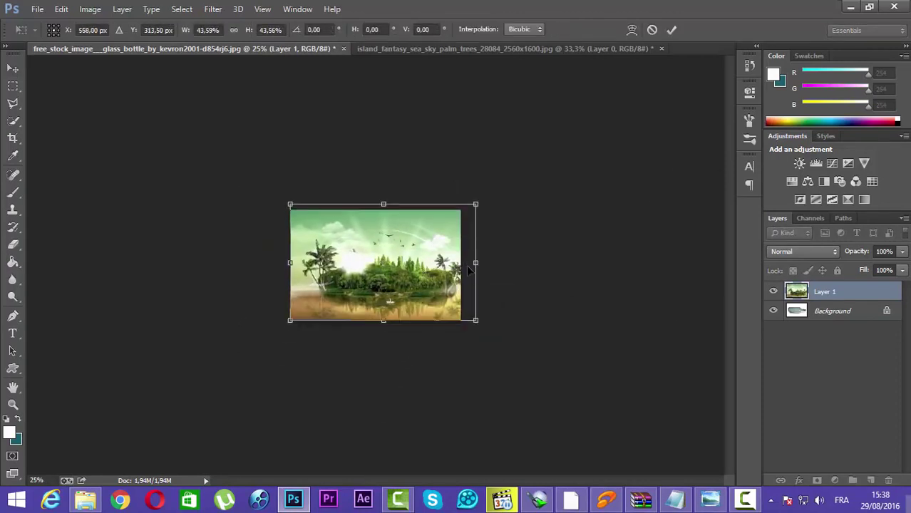
key("ctrl+1")
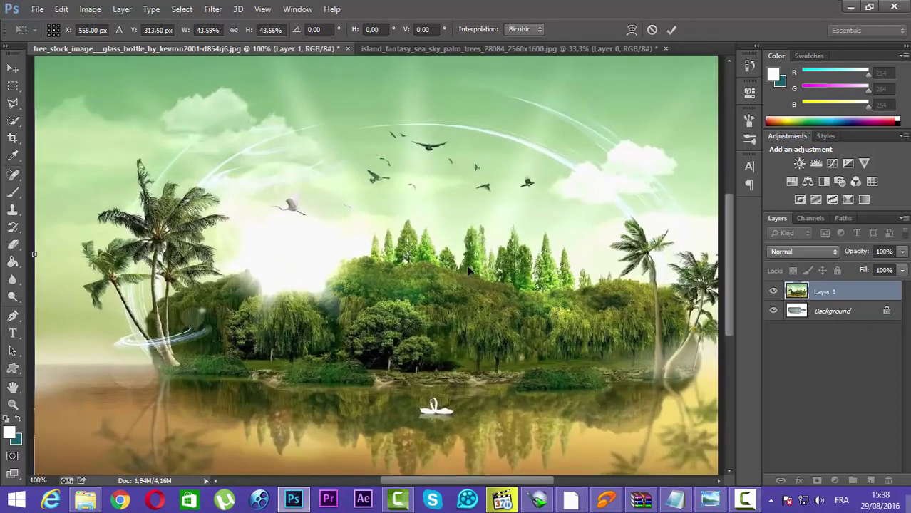
key("ctrl+minus")
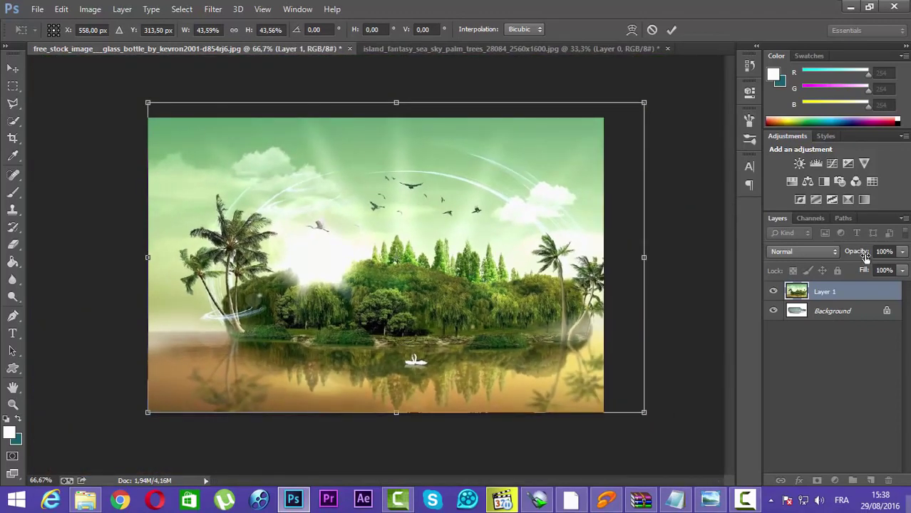
Step: Lower the island layer to 53% opacity and scale it over the bottle with a slight tilt
mouse_move(865, 256)
left_mouse_down()
mouse_move(829, 264)
mouse_move(840, 264)
left_mouse_up()
mouse_move(643, 102)
left_mouse_down()
mouse_move(545, 163)
mouse_move(488, 227)
left_mouse_up()
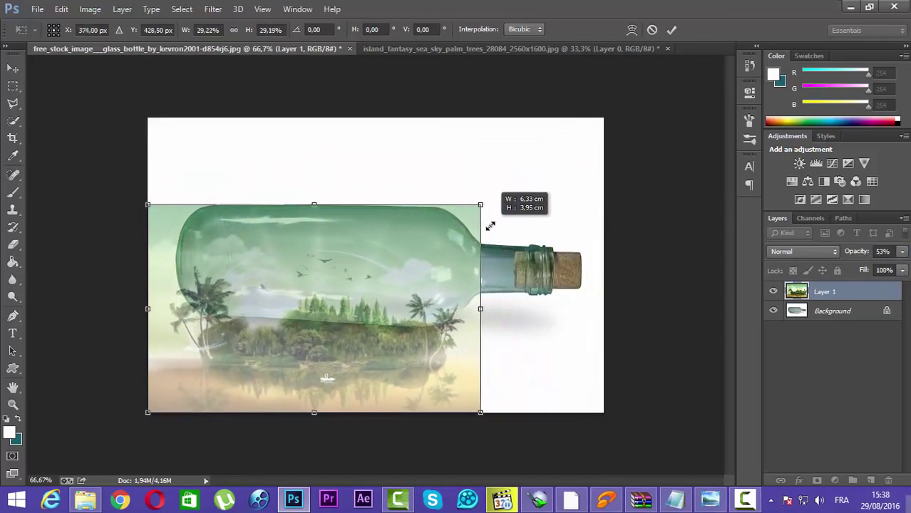
mouse_move(359, 367)
left_mouse_down()
mouse_move(356, 288)
mouse_move(372, 295)
left_mouse_up()
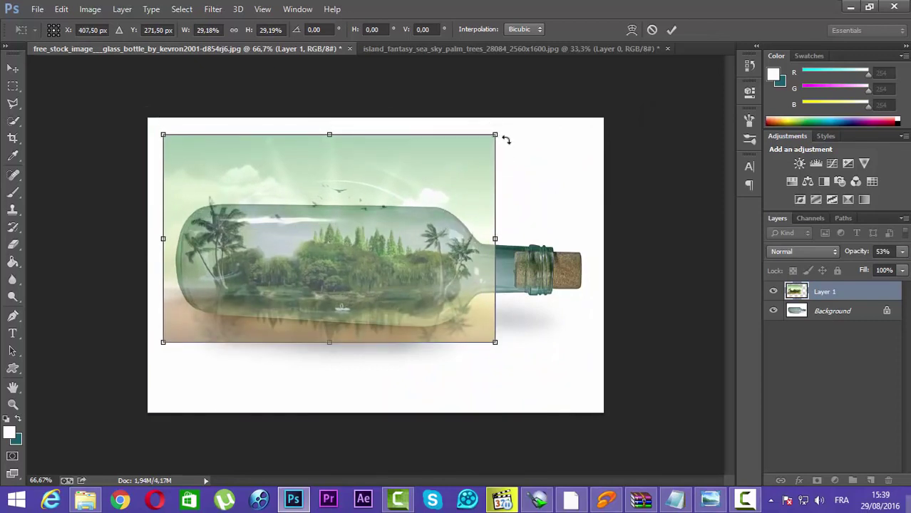
left_click_drag(509, 134, 505, 147)
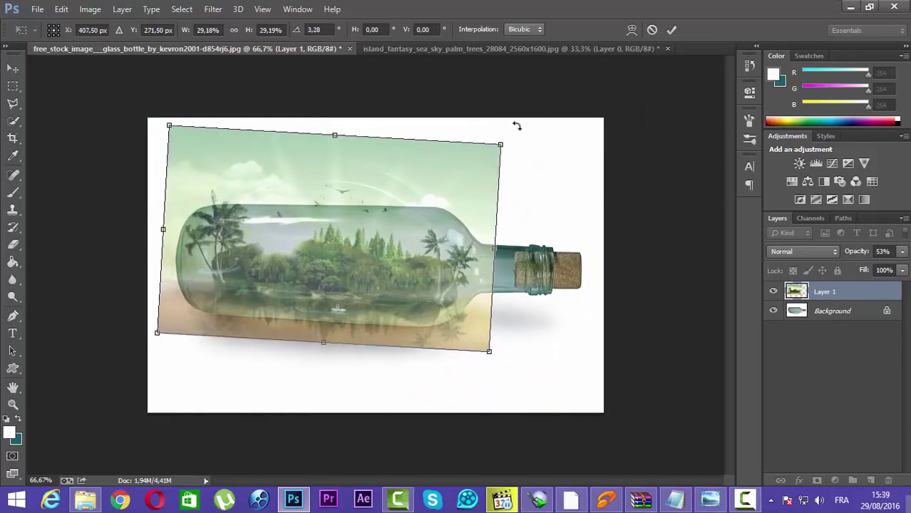
left_click_drag(500, 145, 494, 152)
Step: Refine the island's edges, angle and position to roughly 30% × 22.5% over the bottle body, and commit
left_click_drag(405, 261, 421, 263)
left_click_drag(495, 255, 497, 254)
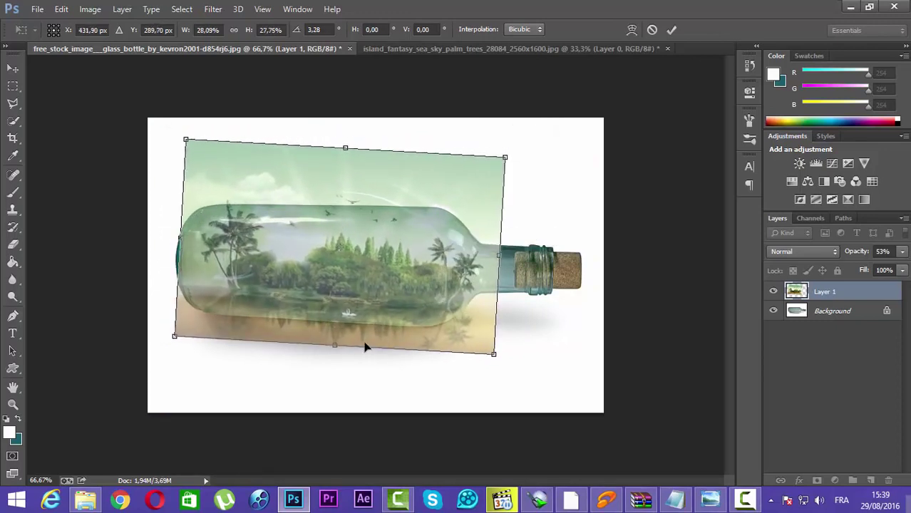
left_click_drag(337, 346, 335, 336)
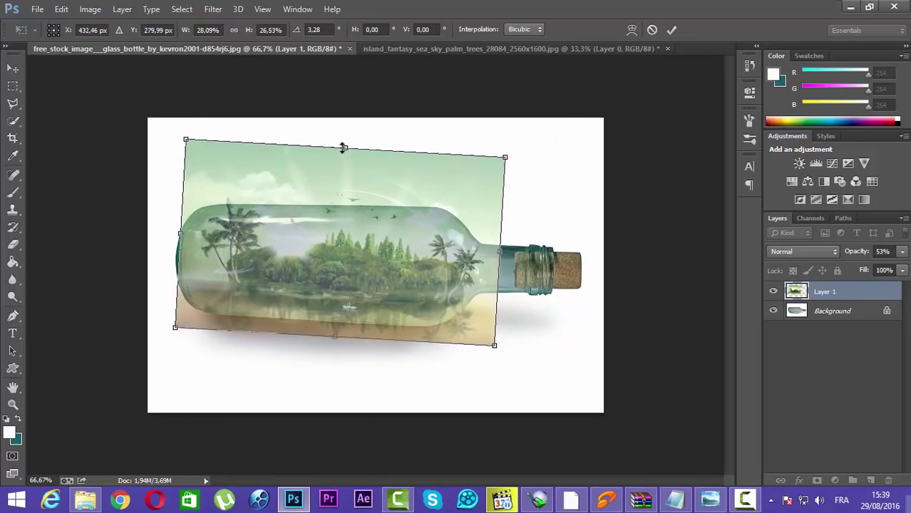
left_click_drag(343, 148, 342, 165)
left_click_drag(530, 159, 522, 153)
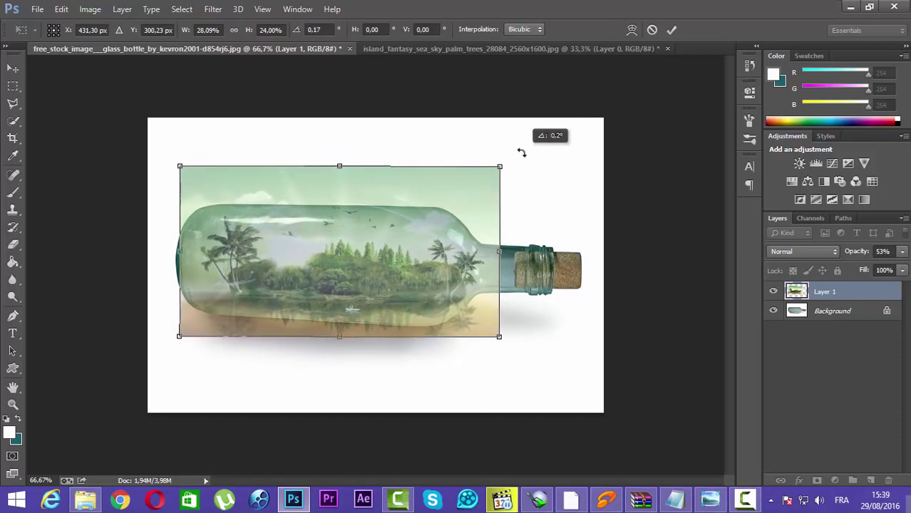
left_click_drag(393, 273, 390, 266)
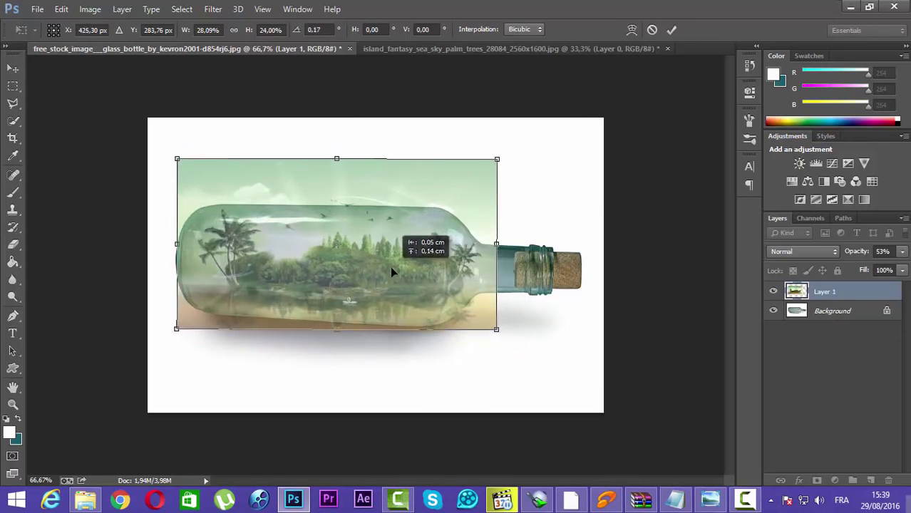
left_click_drag(390, 266, 390, 266)
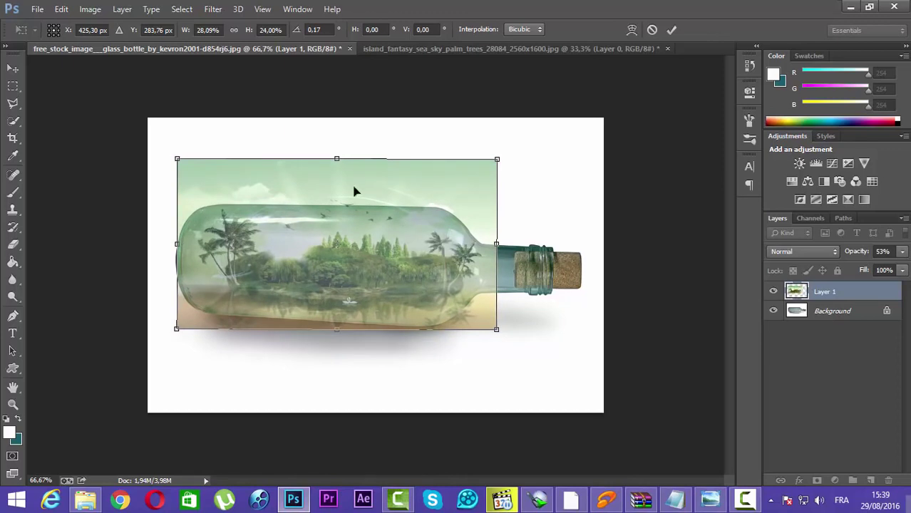
left_click_drag(336, 164, 337, 171)
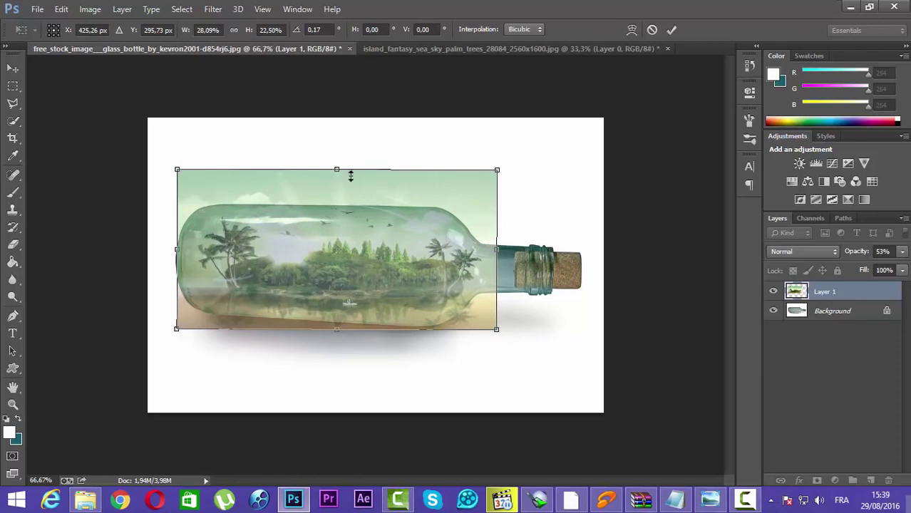
left_click_drag(496, 251, 515, 253)
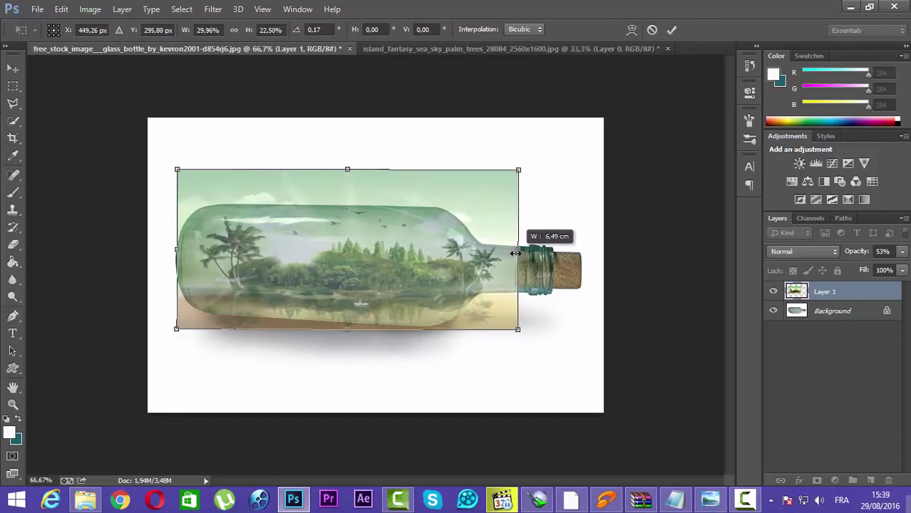
left_click(676, 30)
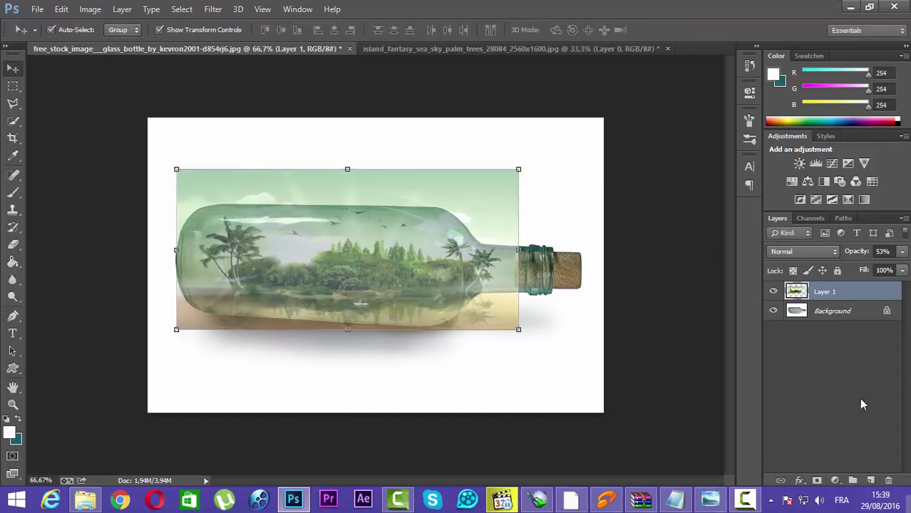
Step: Restore Layer 1 to 100% opacity, commit an unchanged Free Transform, and reselect Layer 1
left_click_drag(858, 252, 908, 253)
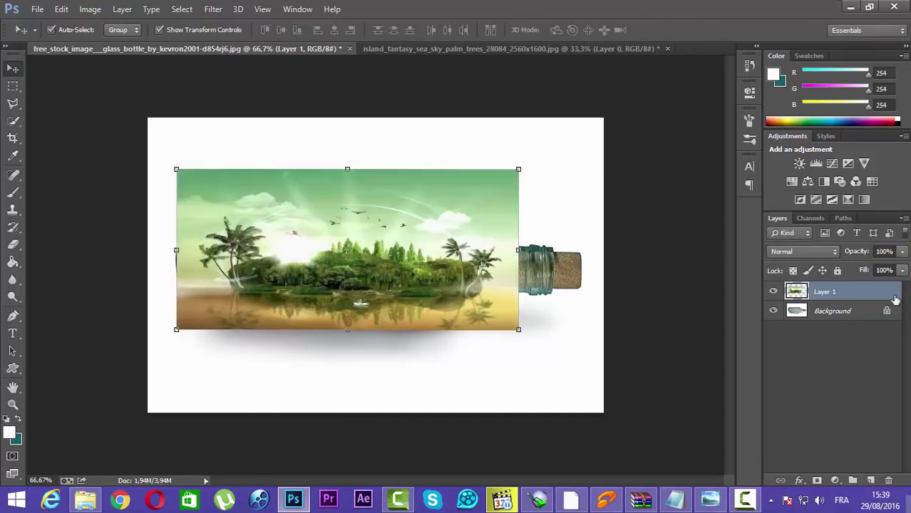
left_click(830, 372)
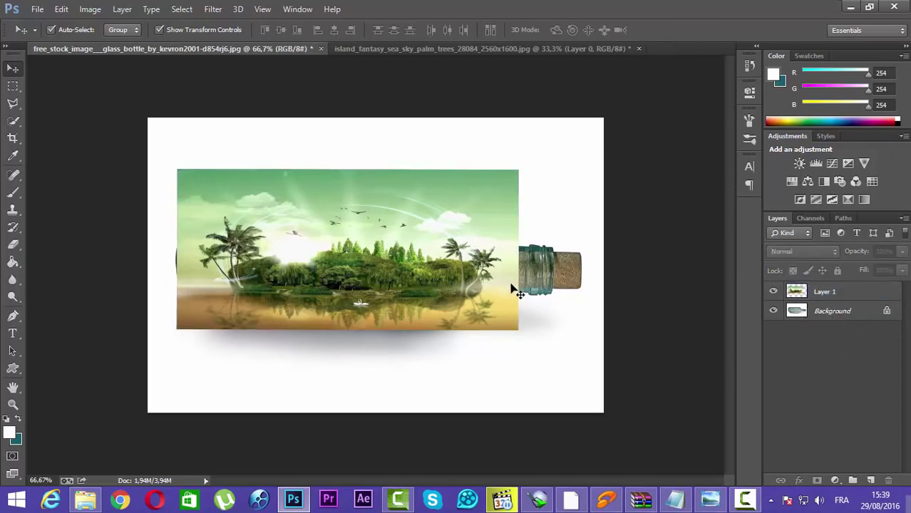
left_click(825, 293)
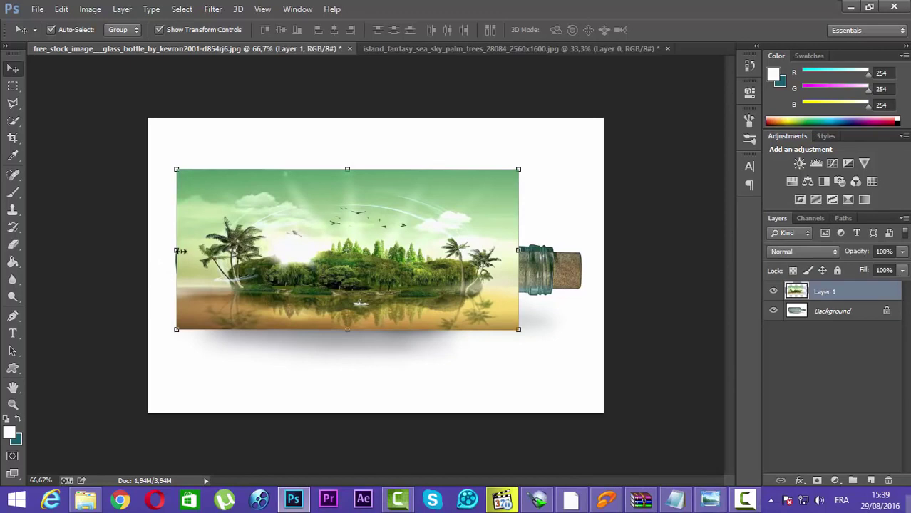
left_click(177, 250)
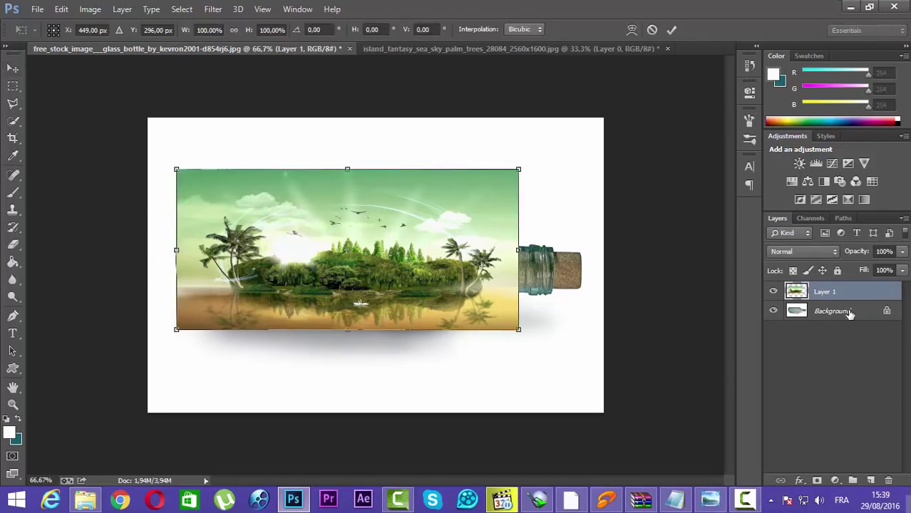
left_click(672, 32)
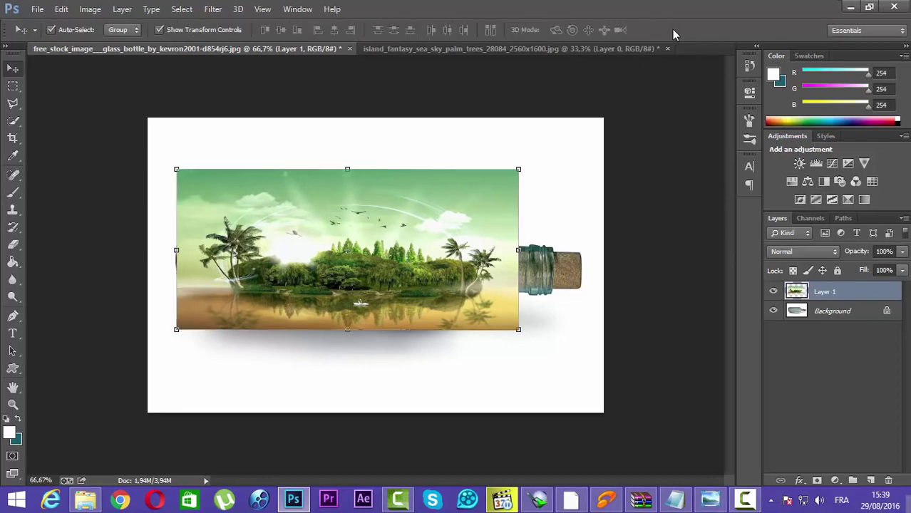
left_click(827, 319)
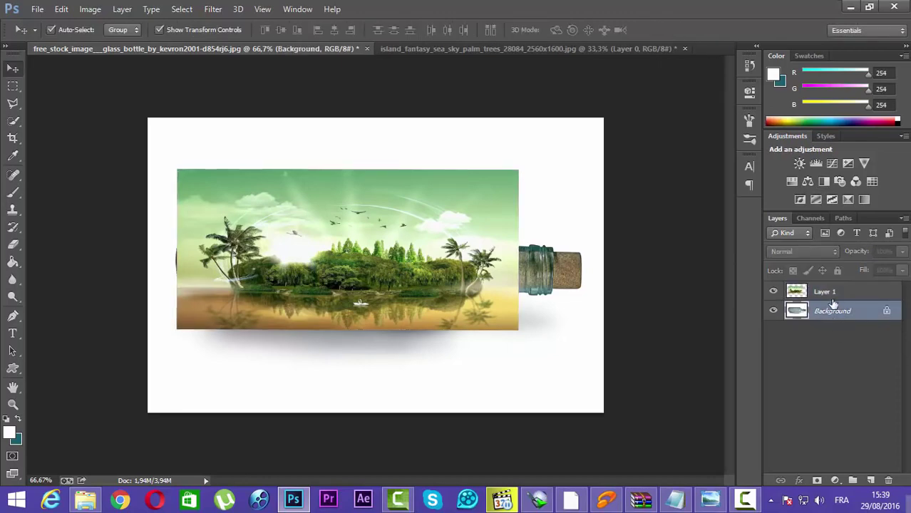
left_click(833, 299)
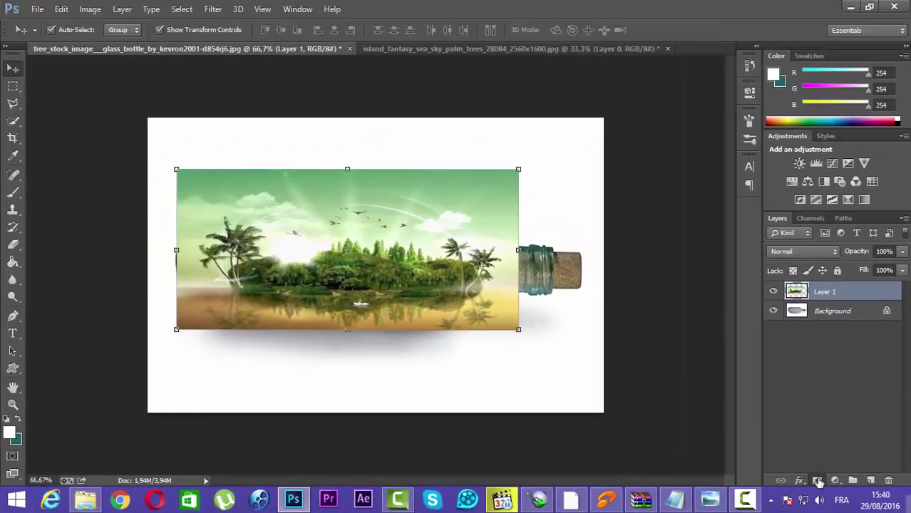
Step: Add a layer mask to Layer 1, fill it black with the Paint Bucket, then select the Background layer
left_click(817, 481)
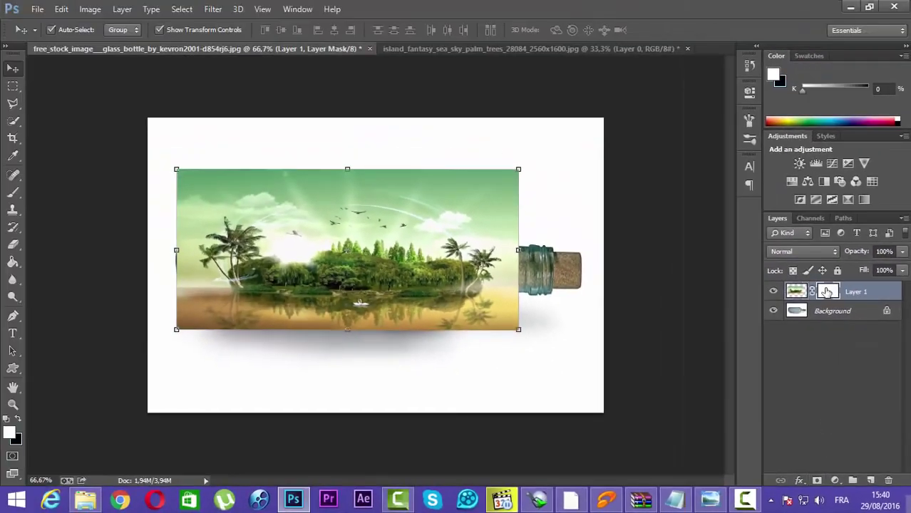
left_click(20, 422)
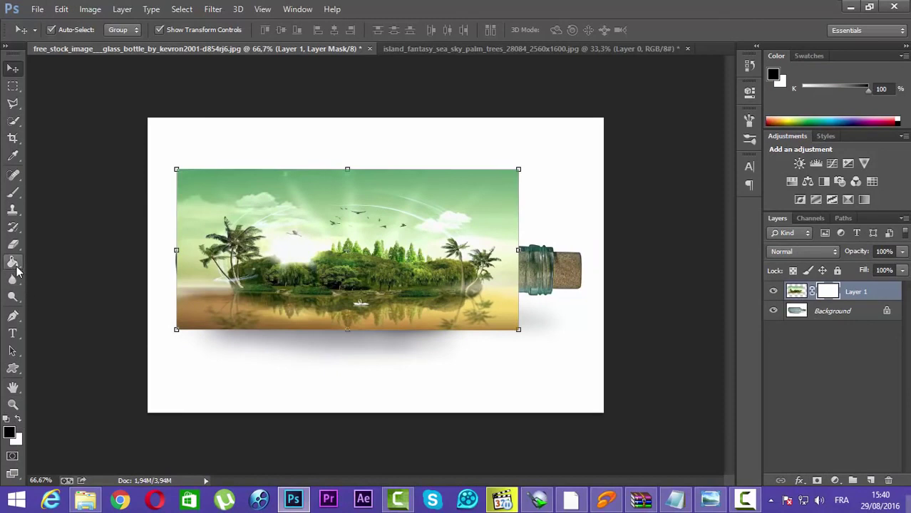
left_click(15, 267)
left_click(305, 254)
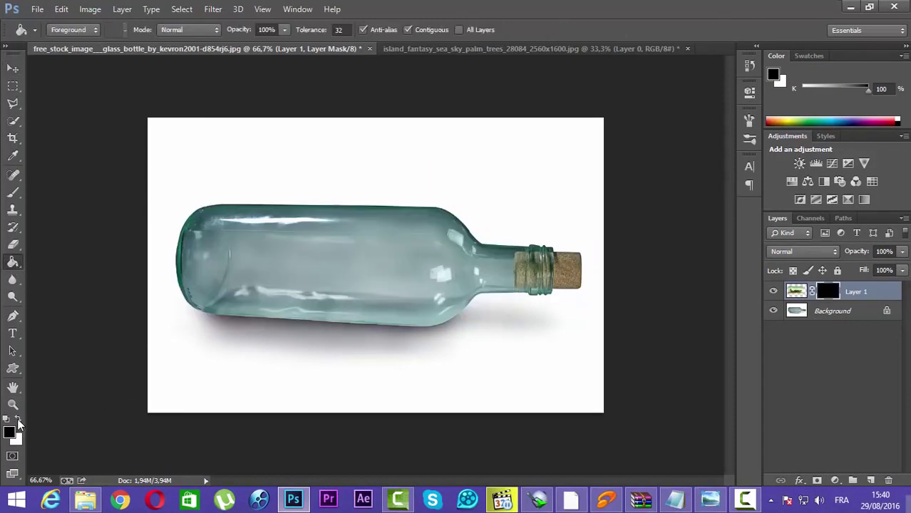
key("alt+bracketleft")
key("b")
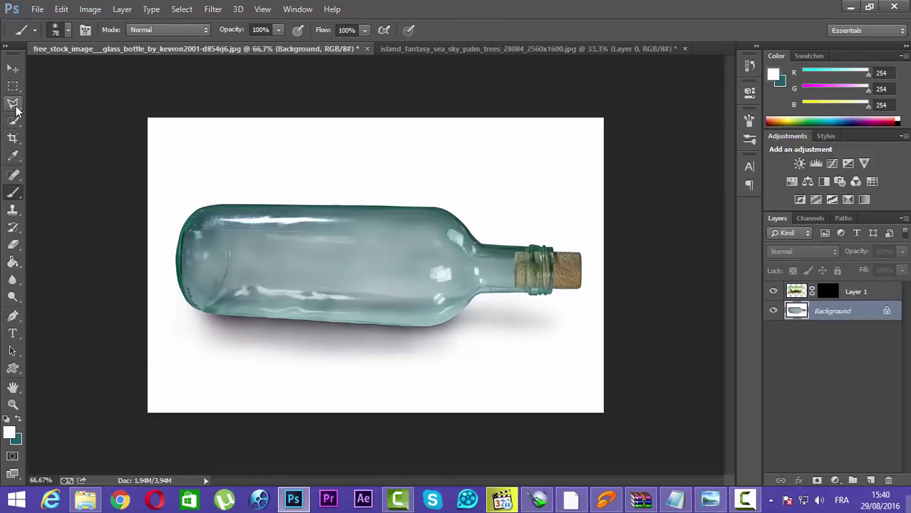
Step: Quick-select the white backdrop and invert the selection so only the bottle is selected
left_click(14, 122)
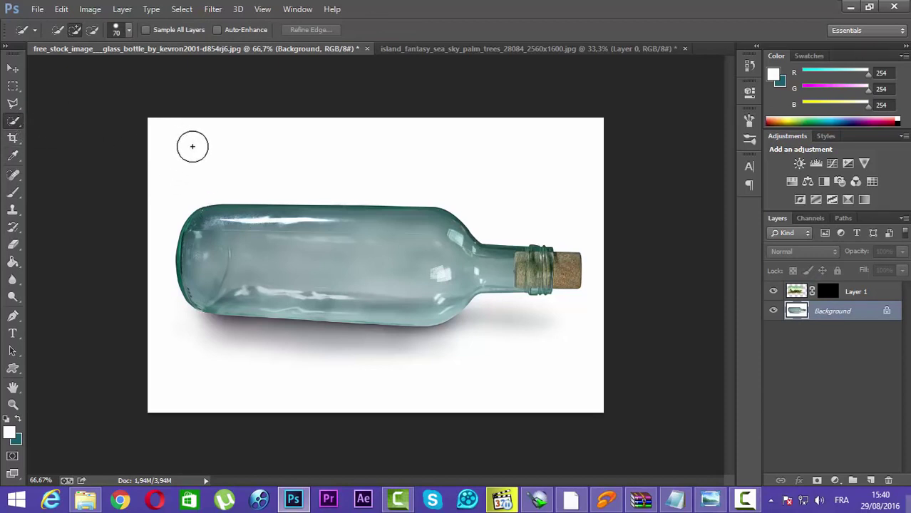
left_click_drag(193, 145, 256, 159)
left_click(483, 147)
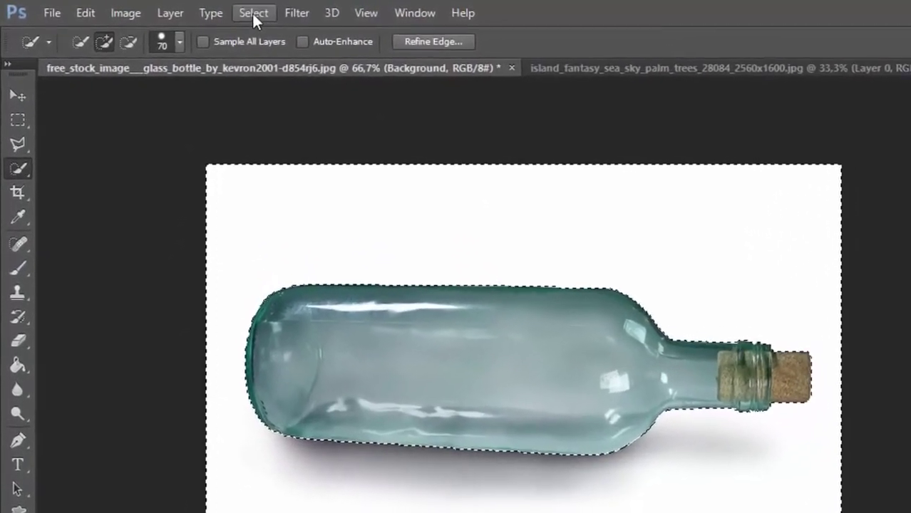
left_click(254, 14)
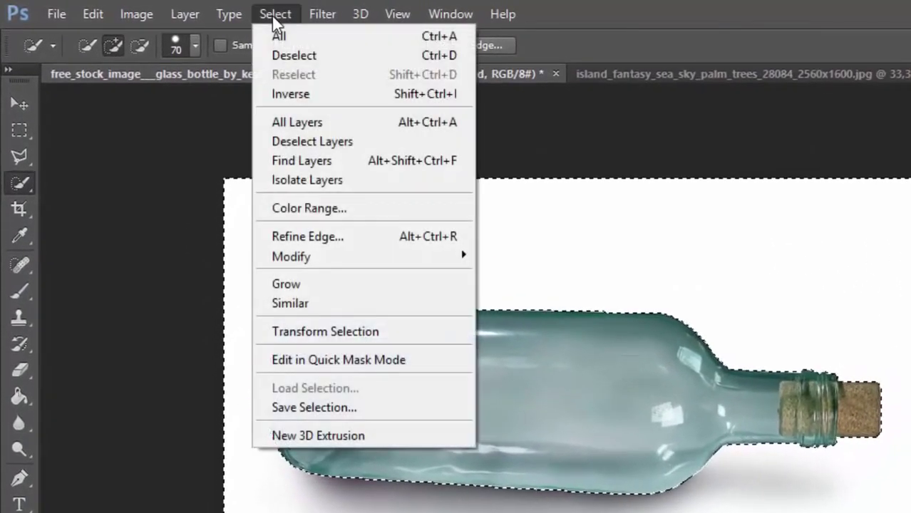
left_click(298, 93)
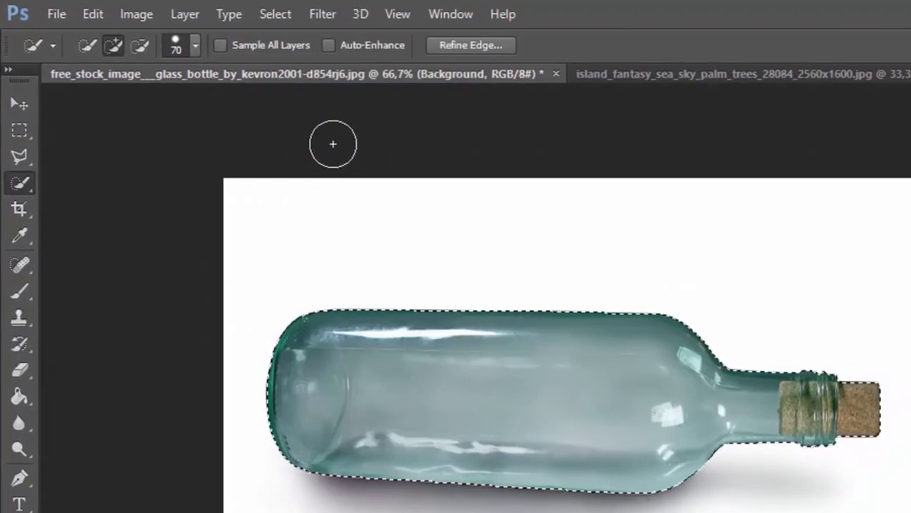
left_click(266, 18)
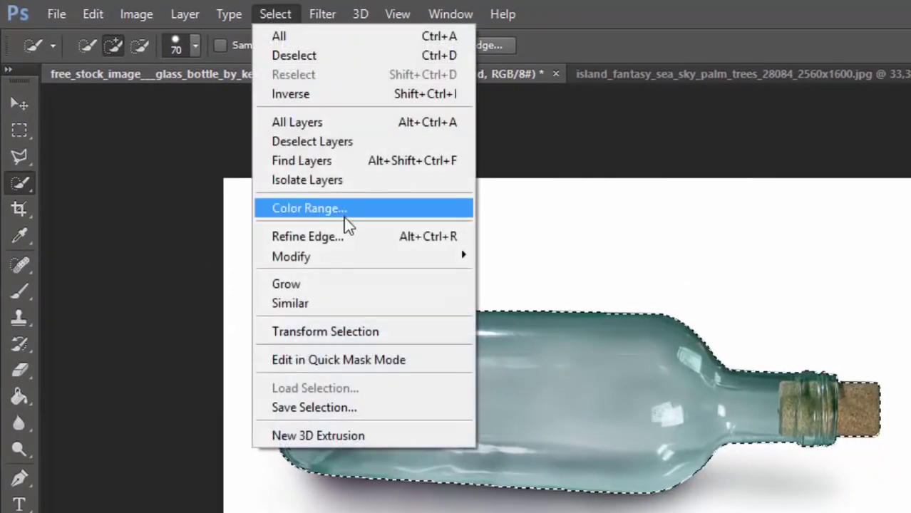
mouse_move(292, 257)
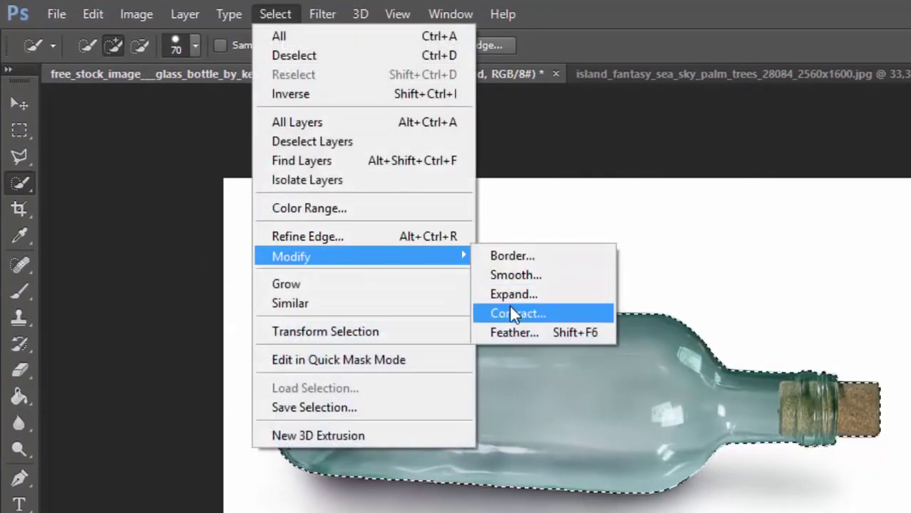
Step: Contract the bottle selection by 4 pixels and feather it with a 20 px radius
left_click(512, 313)
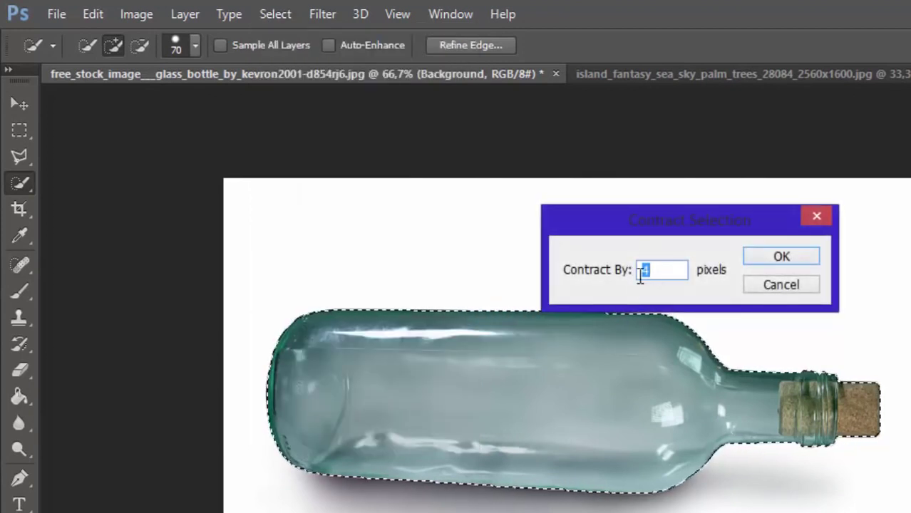
left_click(782, 258)
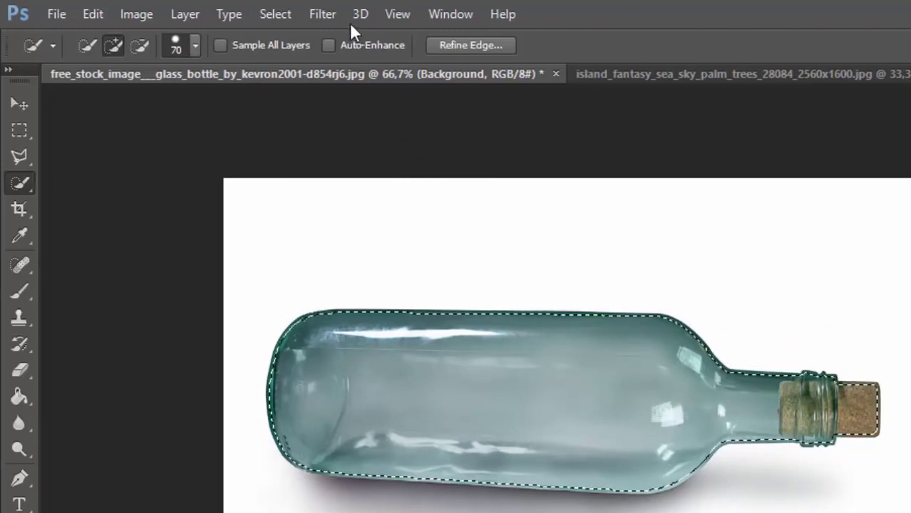
left_click(284, 14)
mouse_move(292, 257)
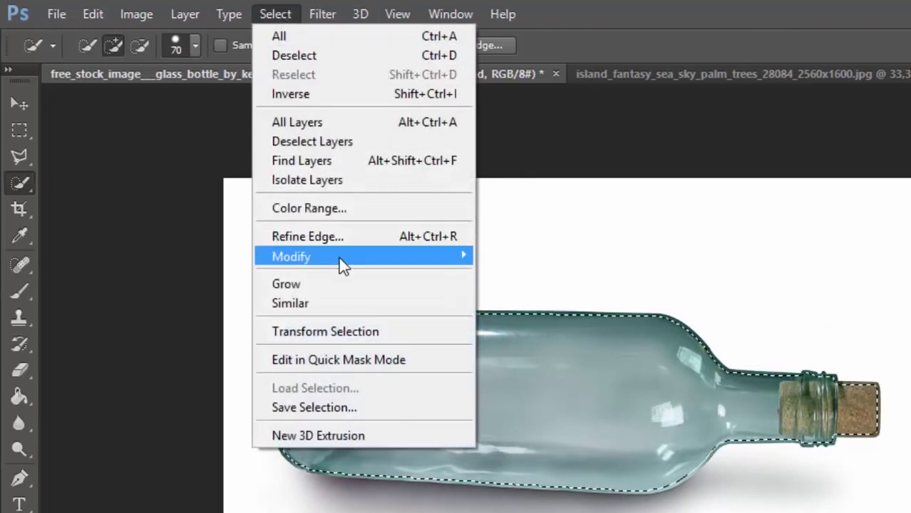
left_click(514, 332)
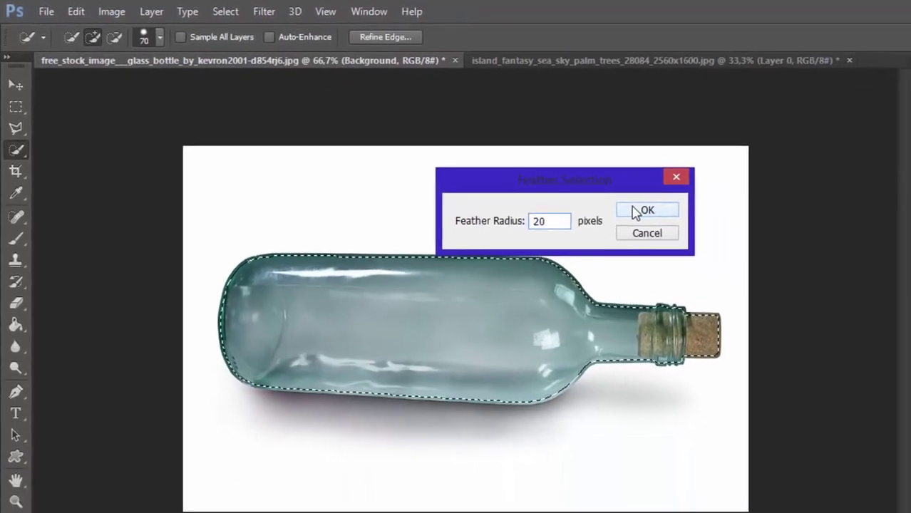
left_click(770, 261)
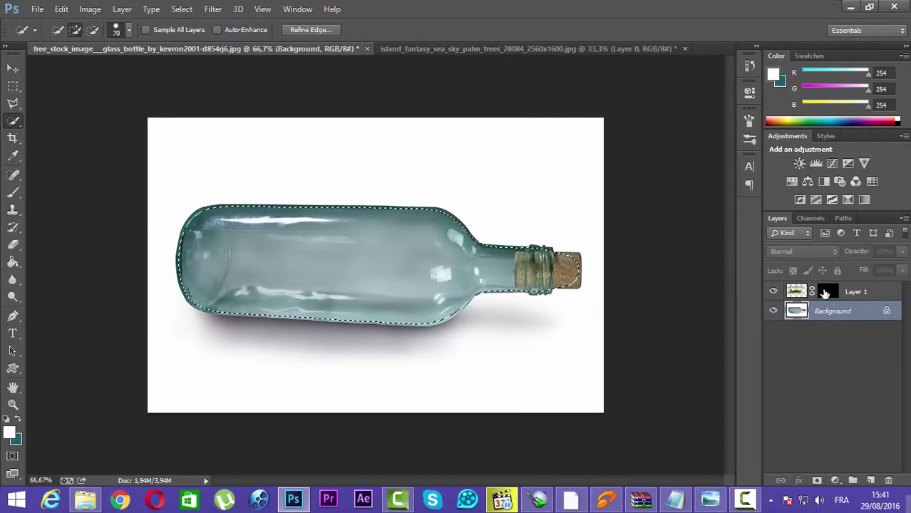
Step: Target Layer 1's mask and set up a soft round brush at 107 px, 0% hardness
left_click(826, 293)
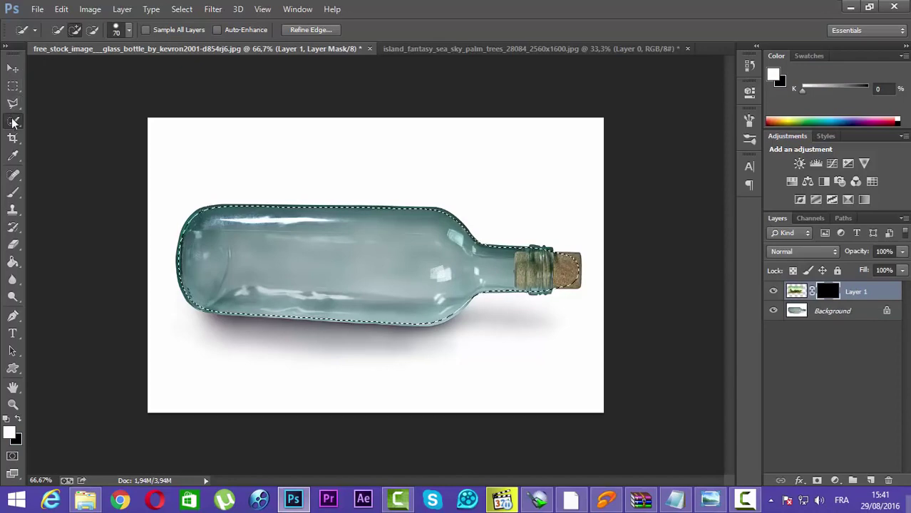
left_click(14, 195)
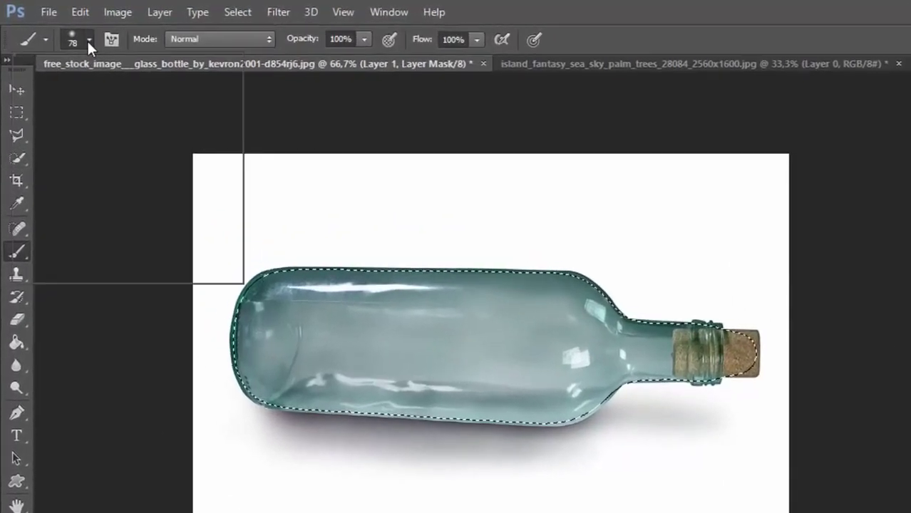
left_click(88, 40)
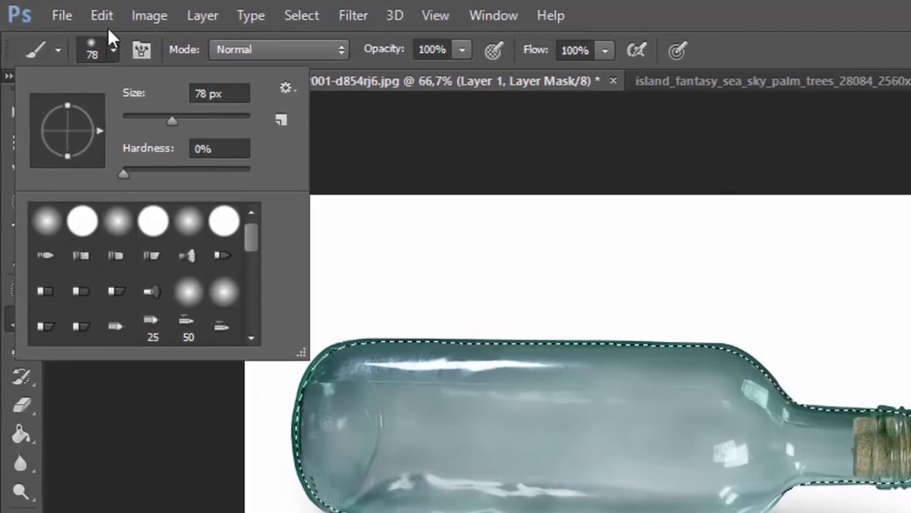
left_click(47, 222)
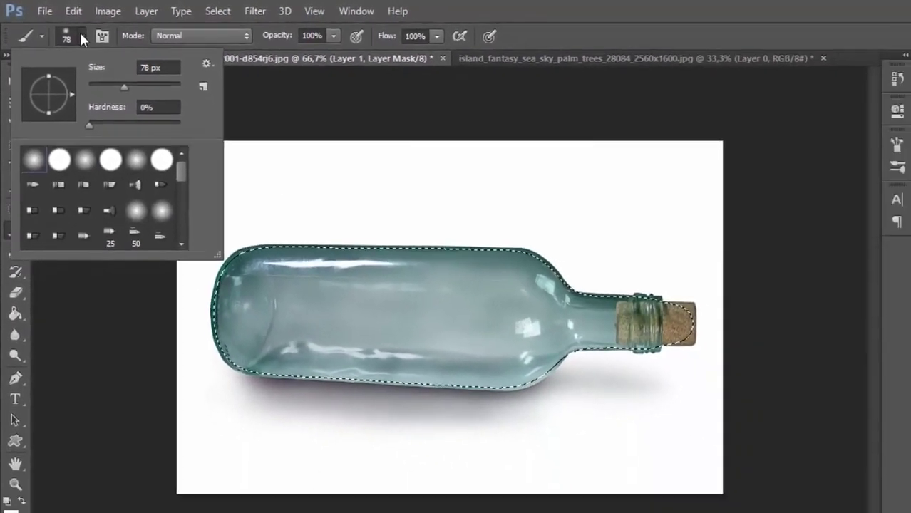
left_click(69, 32)
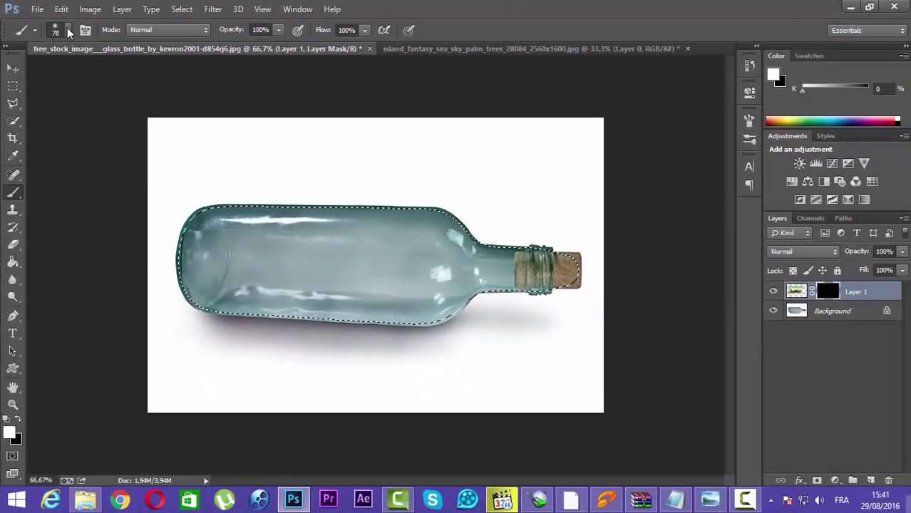
left_click(69, 32)
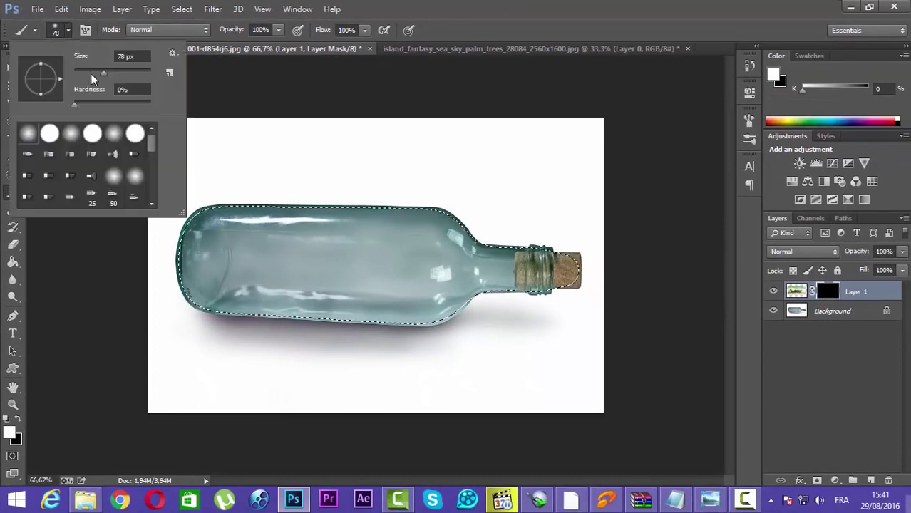
left_click_drag(94, 75, 116, 75)
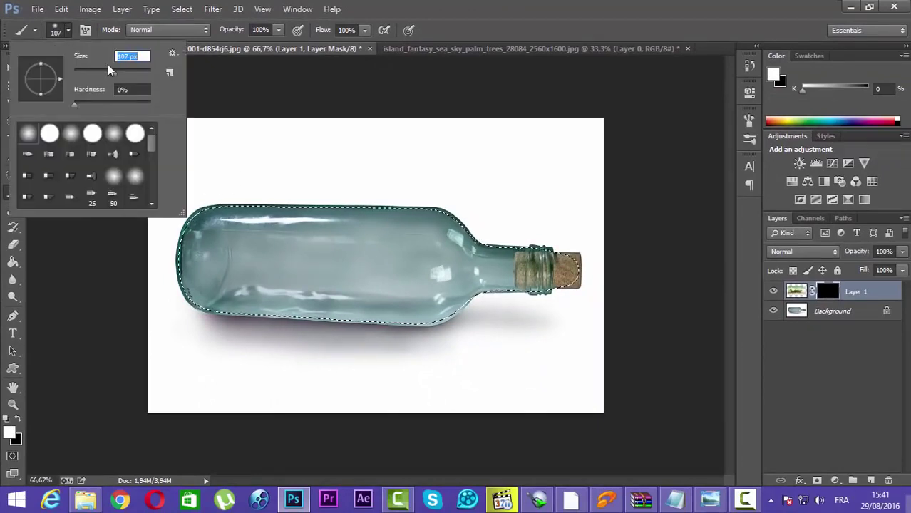
left_click(69, 34)
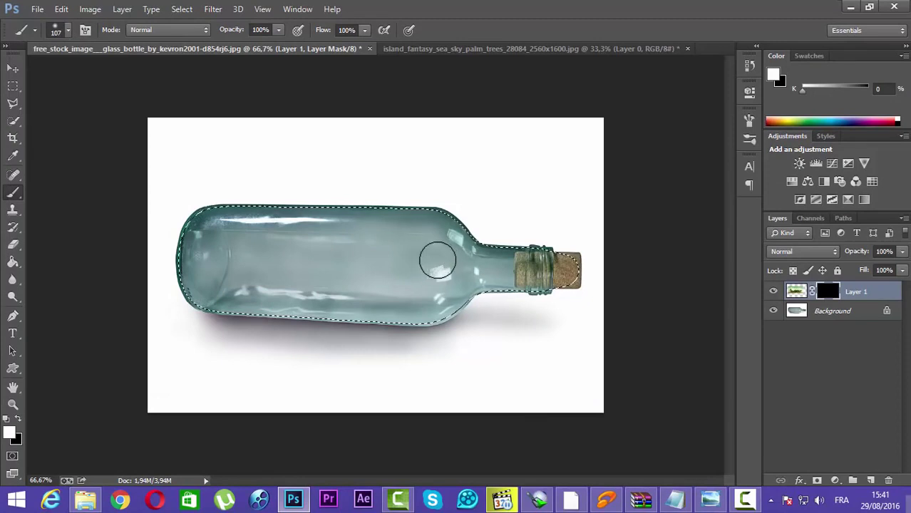
Step: Paint white on Layer 1's mask to reveal the sky, palms and tree line inside the bottle
mouse_move(437, 257)
left_mouse_down()
mouse_move(218, 255)
mouse_move(228, 238)
mouse_move(450, 250)
mouse_move(399, 242)
mouse_move(330, 242)
mouse_move(364, 268)
mouse_move(417, 278)
mouse_move(462, 271)
mouse_move(425, 239)
mouse_move(258, 233)
mouse_move(390, 297)
mouse_move(260, 278)
mouse_move(349, 294)
mouse_move(442, 289)
mouse_move(418, 298)
mouse_move(414, 281)
mouse_move(437, 224)
mouse_move(400, 244)
mouse_move(454, 259)
left_mouse_up()
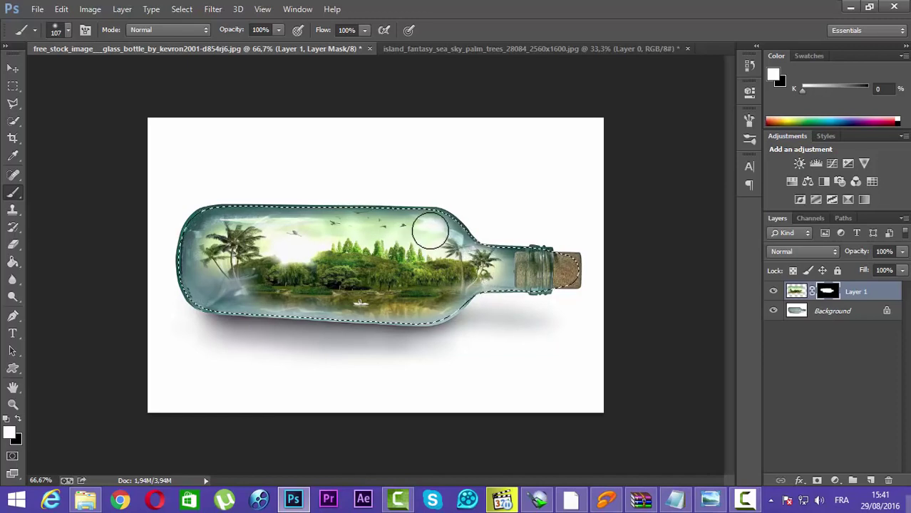
mouse_move(292, 253)
left_mouse_down()
mouse_move(284, 230)
mouse_move(315, 218)
mouse_move(279, 233)
mouse_move(264, 205)
mouse_move(394, 234)
left_mouse_up()
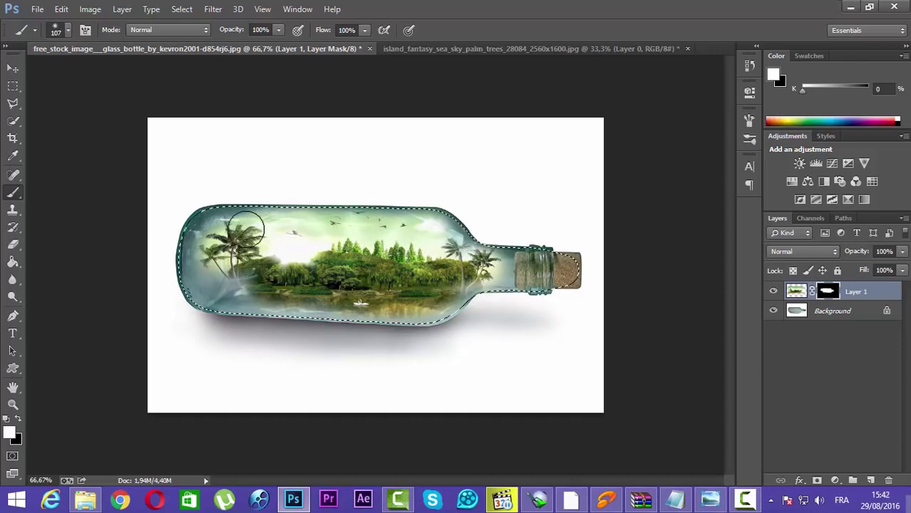
mouse_move(246, 228)
left_mouse_down()
mouse_move(215, 238)
mouse_move(214, 282)
mouse_move(264, 296)
mouse_move(435, 288)
mouse_move(433, 298)
mouse_move(407, 302)
mouse_move(489, 266)
mouse_move(467, 269)
left_mouse_up()
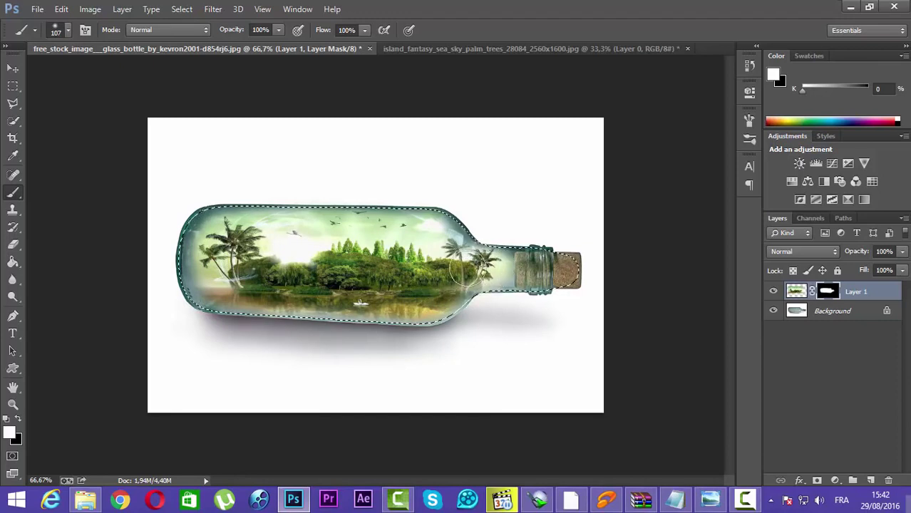
left_click_drag(392, 272, 388, 254)
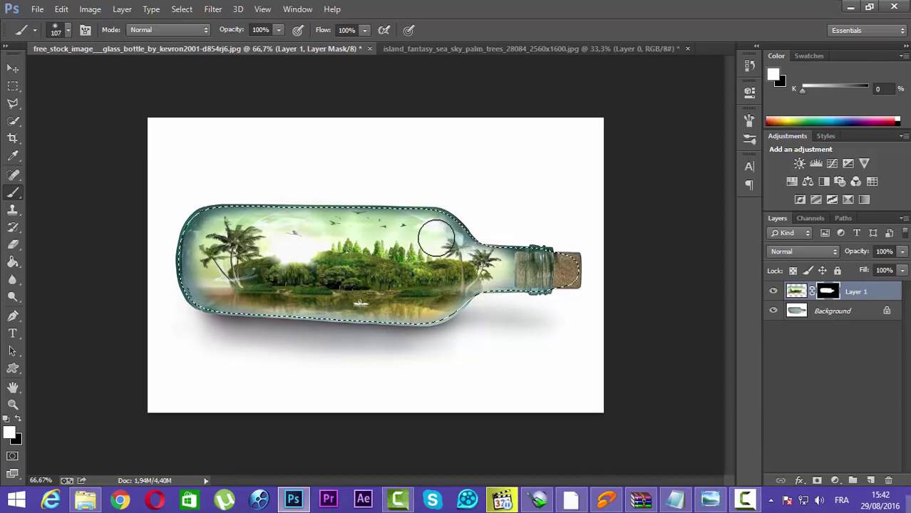
mouse_move(222, 236)
left_mouse_down()
mouse_move(230, 227)
mouse_move(203, 224)
mouse_move(200, 240)
mouse_move(206, 278)
mouse_move(221, 288)
left_mouse_up()
Step: At 100% zoom, reveal more right-palm greenery and lower-left water, then deselect with Ctrl+D
key("ctrl+plus")
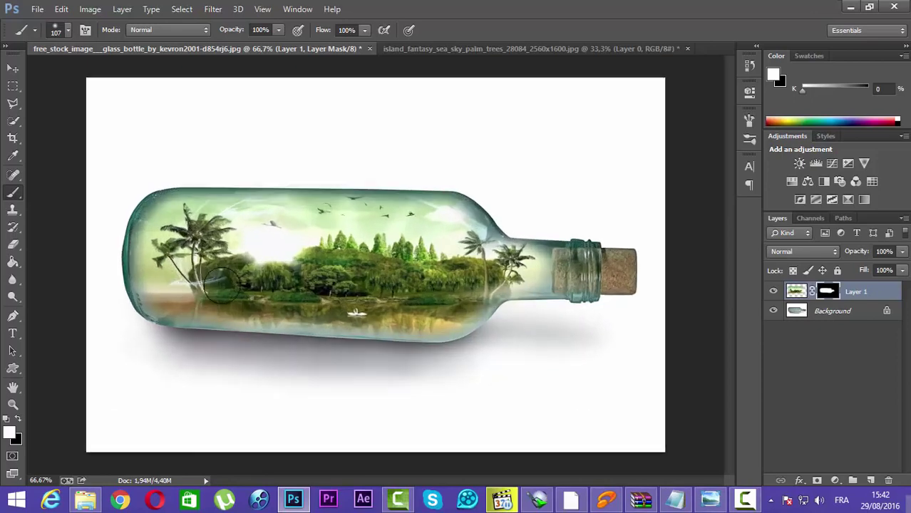
mouse_move(483, 280)
left_mouse_down()
mouse_move(508, 258)
mouse_move(462, 212)
left_mouse_up()
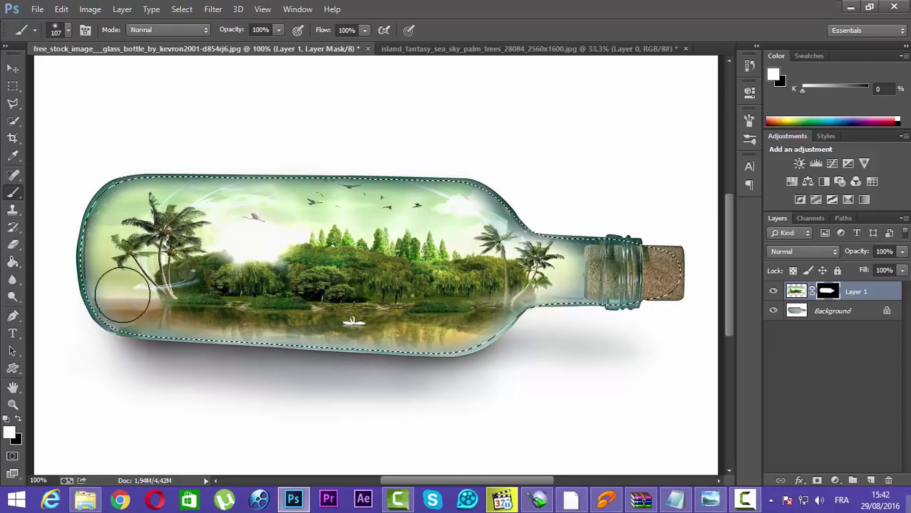
left_click_drag(111, 249, 154, 300)
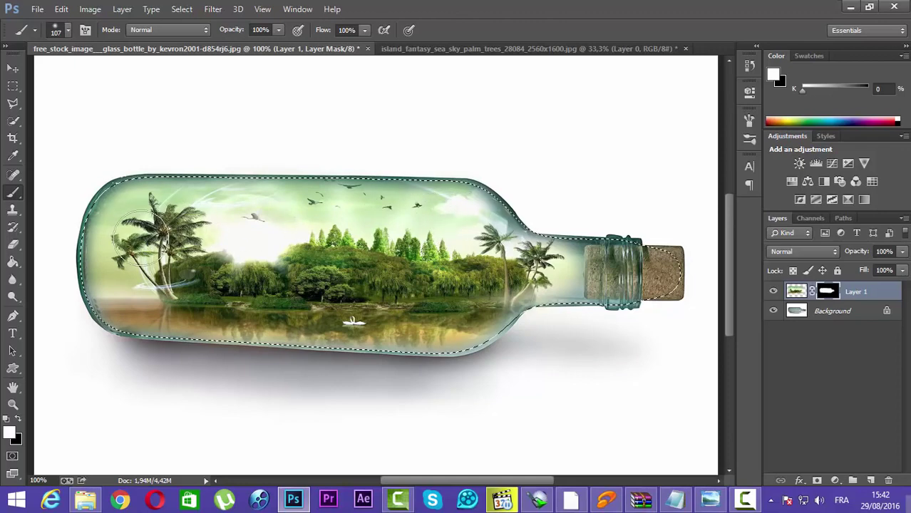
key("ctrl+d")
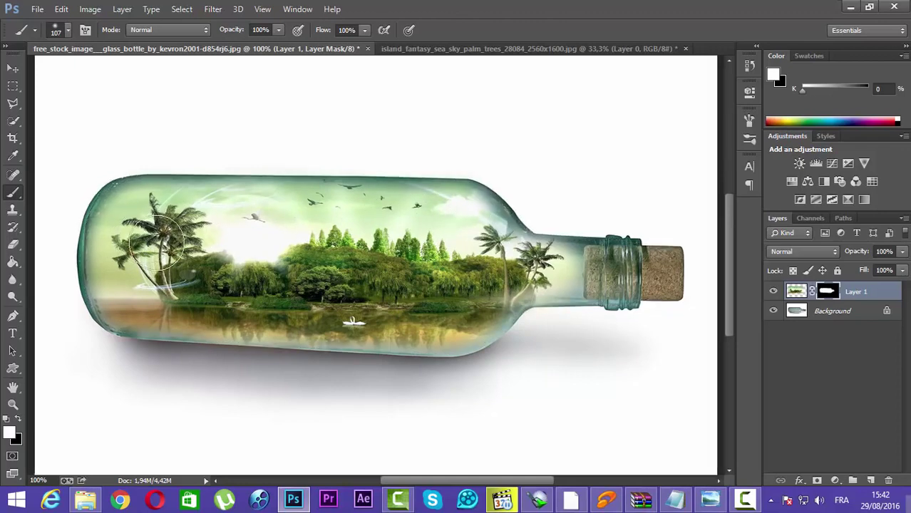
key("ctrl+minus")
key("ctrl+plus")
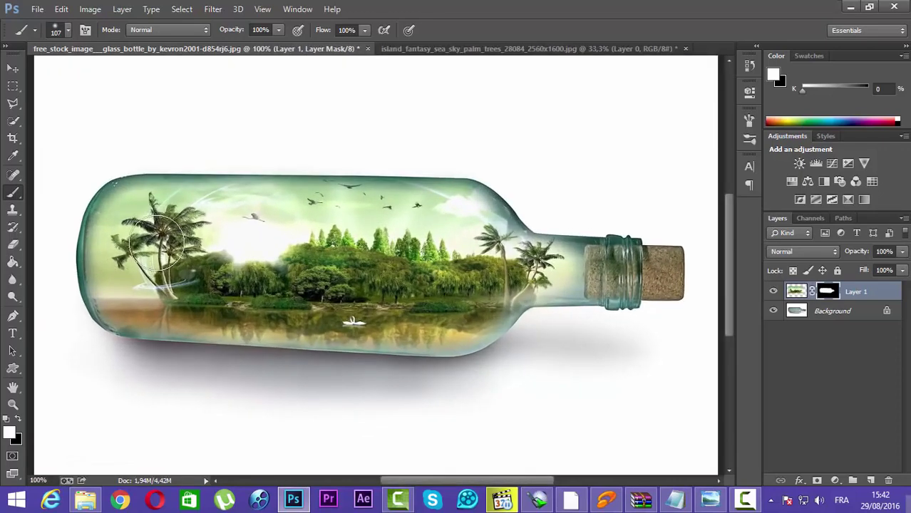
left_click(828, 343)
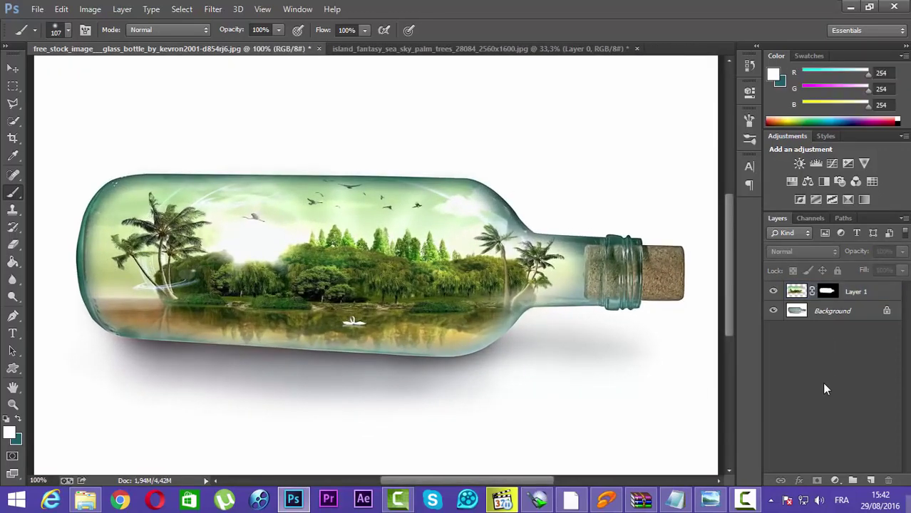